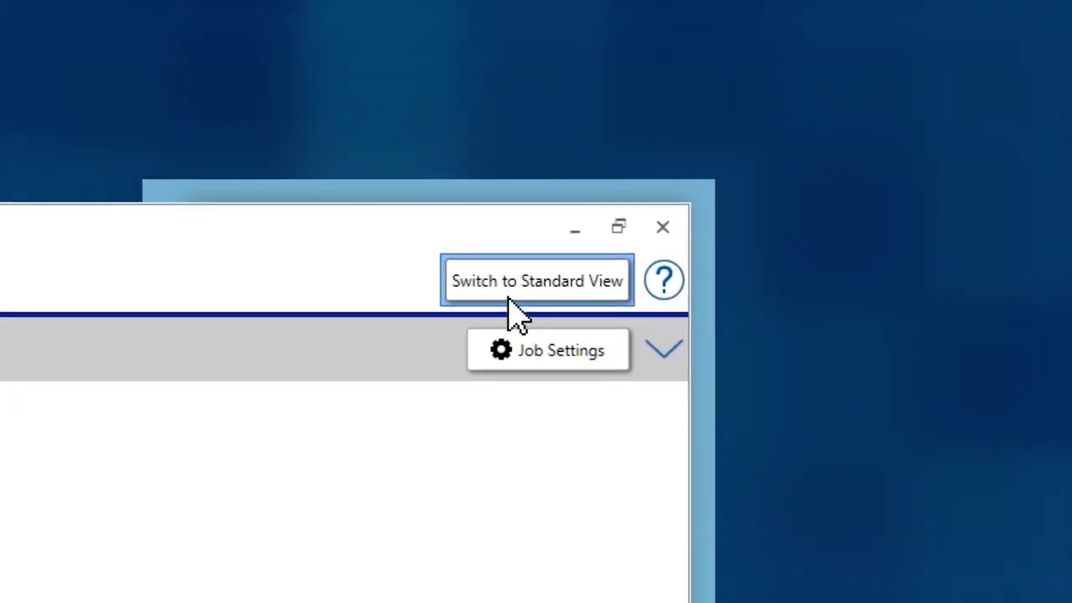
# Switch Document Capture Pro to Standard View, showing the EPSON DS-530 and the Scan to PDF job.
pyautogui.click(514, 295)
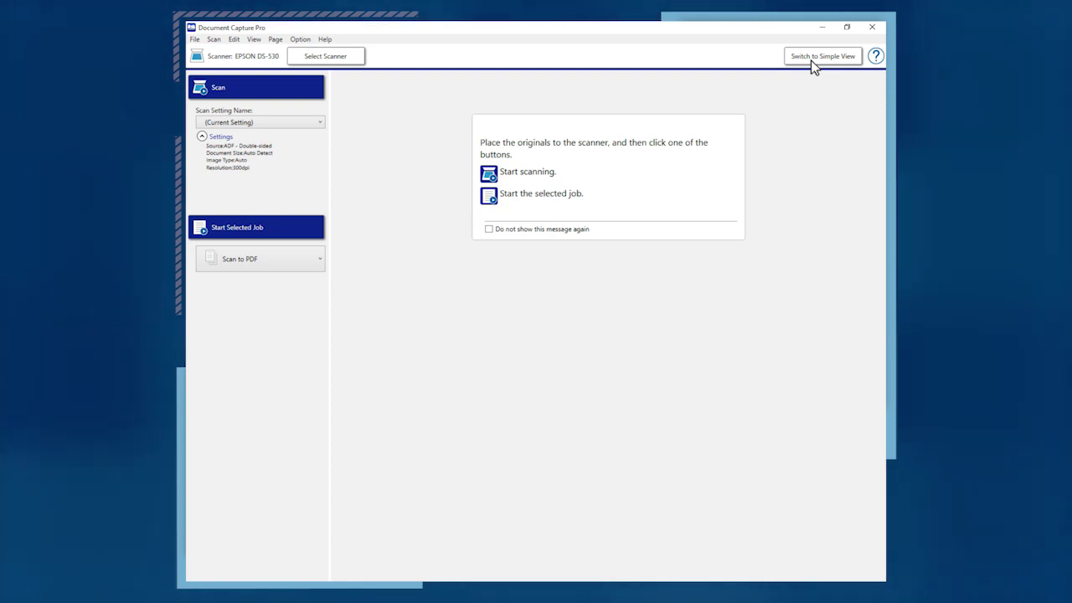
# Run the Scan to PDF job so example1 saves to Documents, then close the completion message.
pyautogui.click(321, 263)
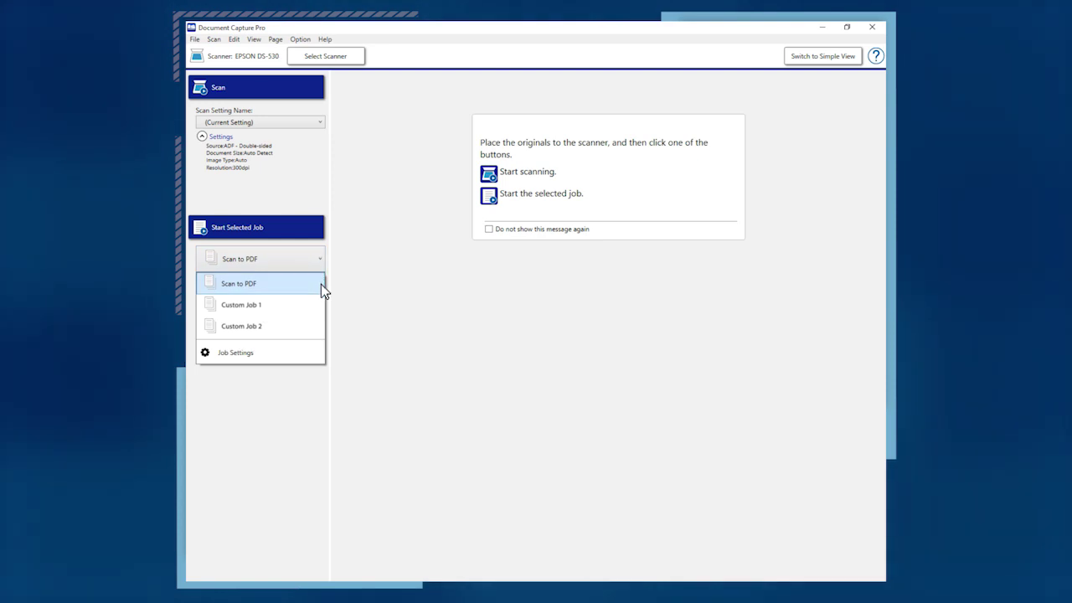
pyautogui.click(321, 285)
pyautogui.click(295, 230)
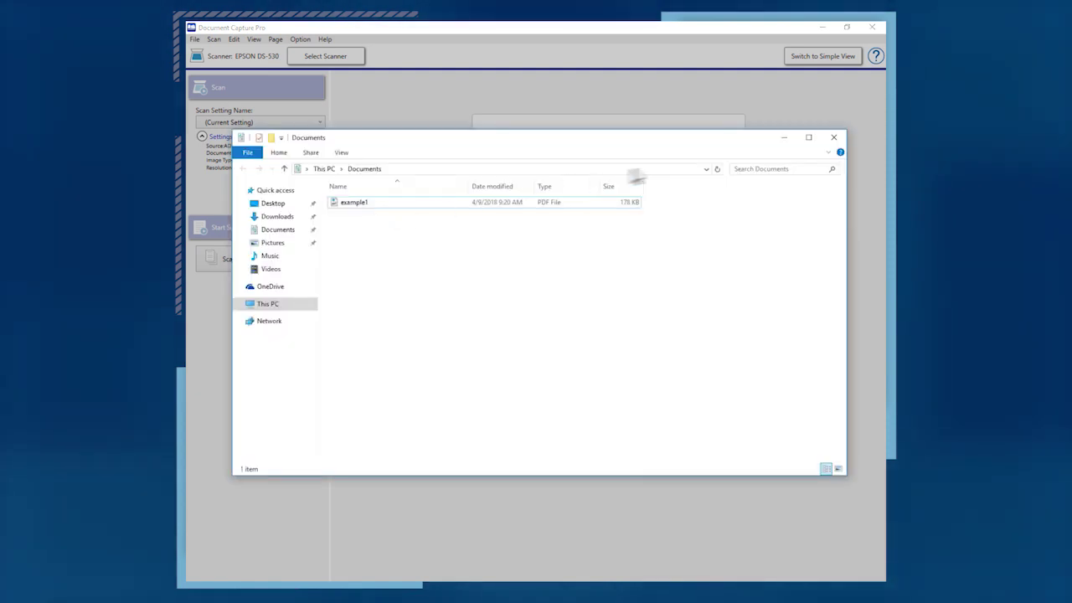
pyautogui.click(835, 140)
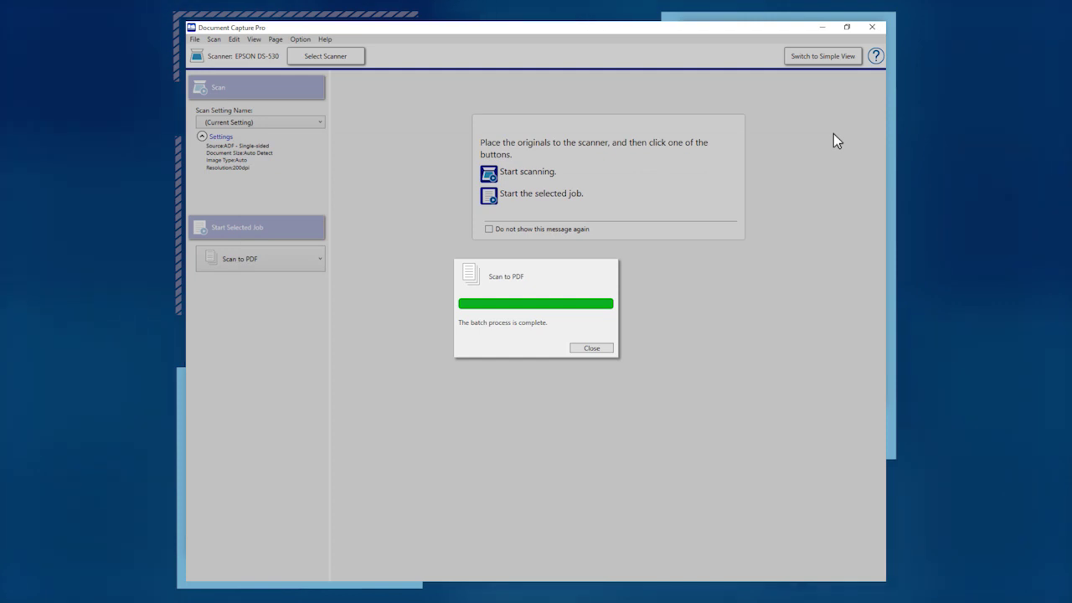
pyautogui.click(591, 347)
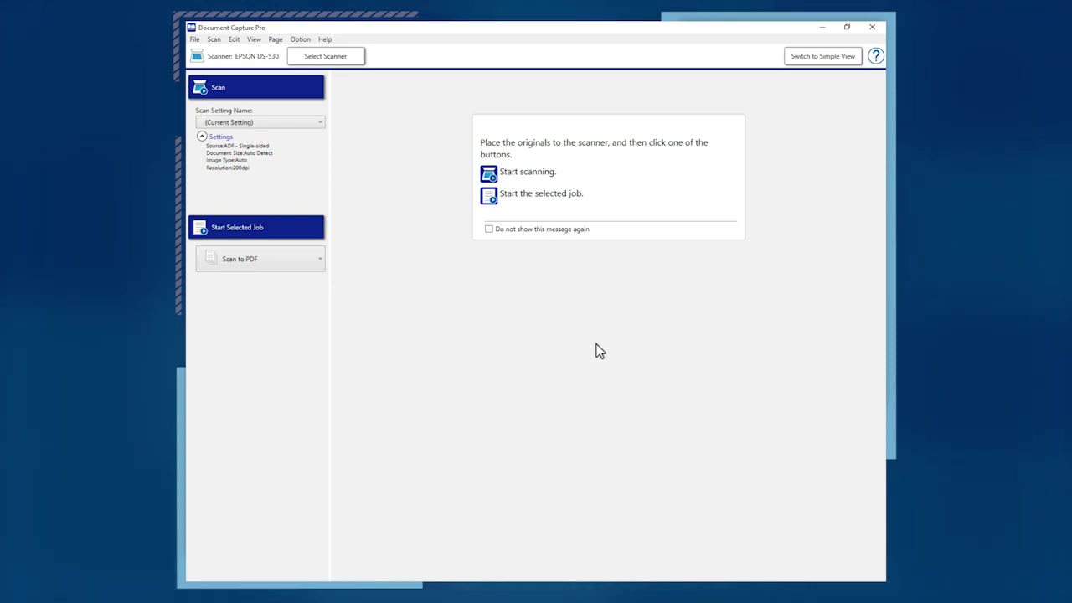
# Set scanning to ADF Double-sided, Auto Detect size, Auto image type and 300 dpi, then scan.
pyautogui.click(319, 124)
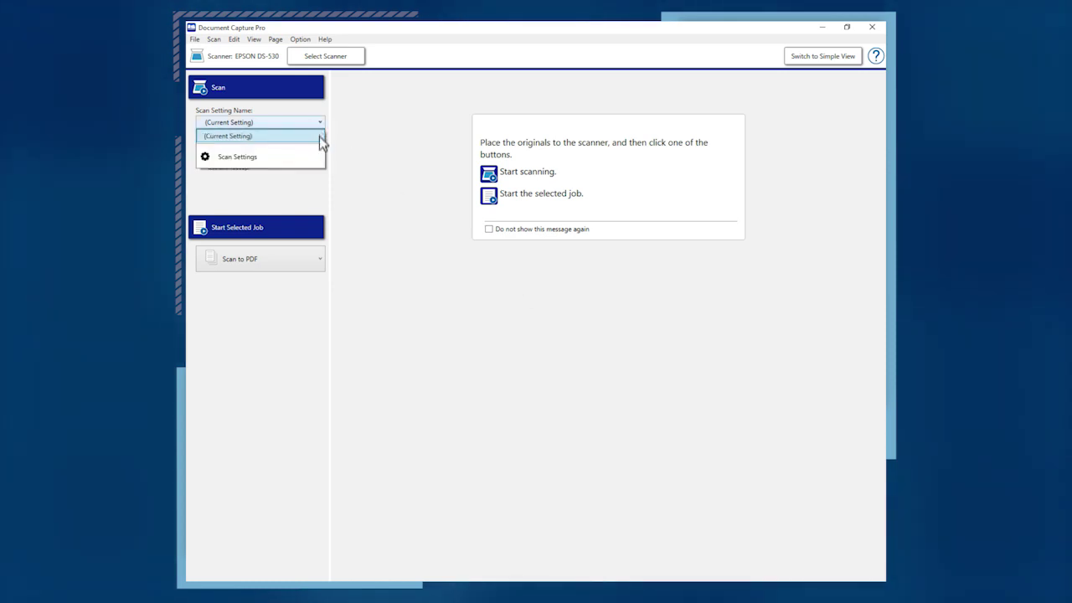
pyautogui.click(319, 158)
pyautogui.click(637, 233)
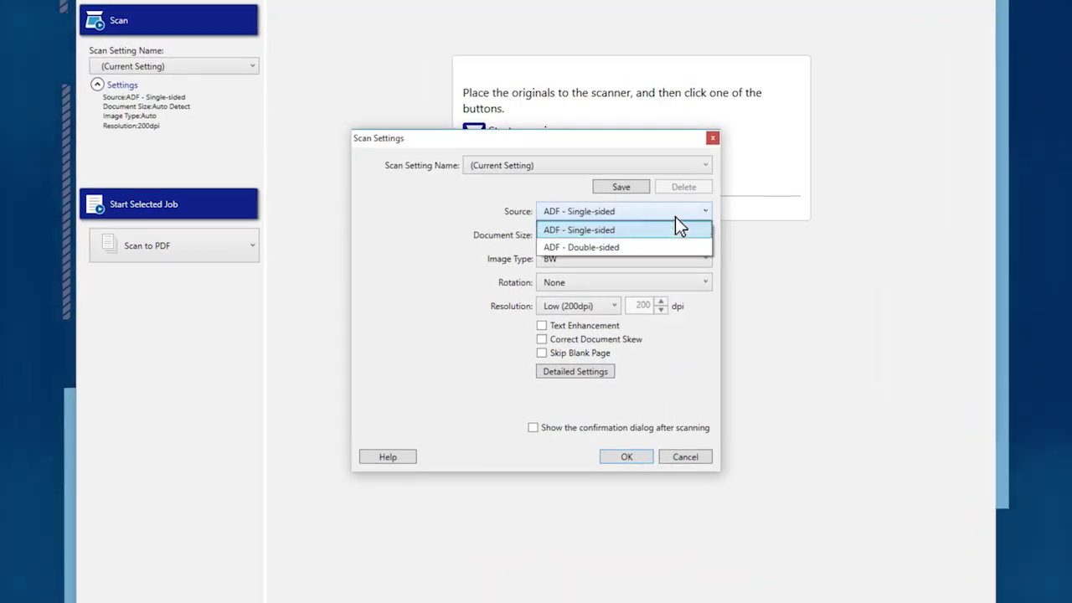
pyautogui.click(675, 246)
pyautogui.click(675, 235)
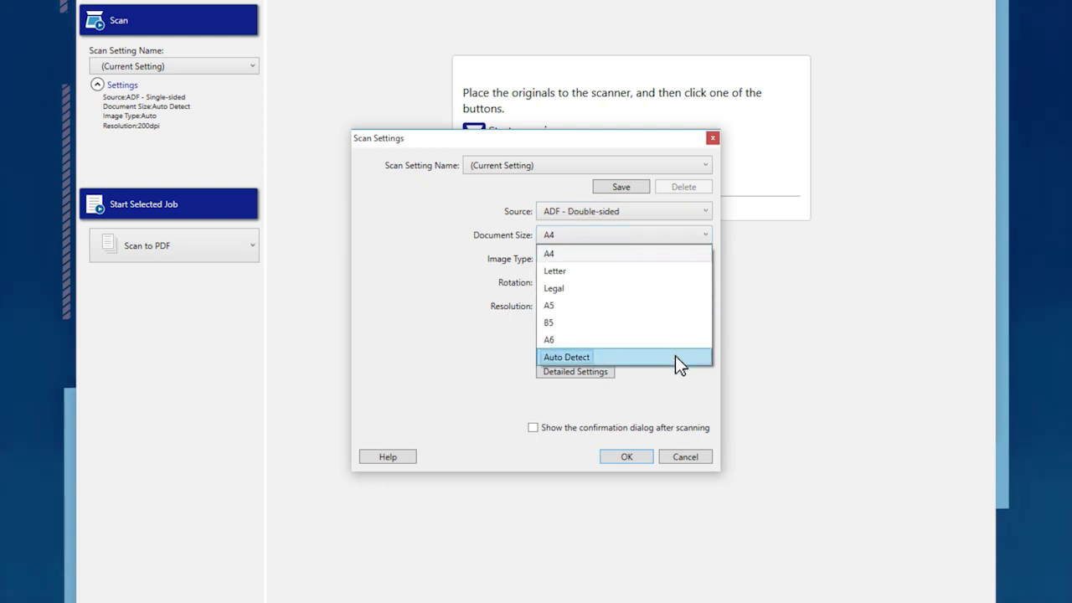
pyautogui.click(675, 355)
pyautogui.click(676, 258)
pyautogui.click(675, 325)
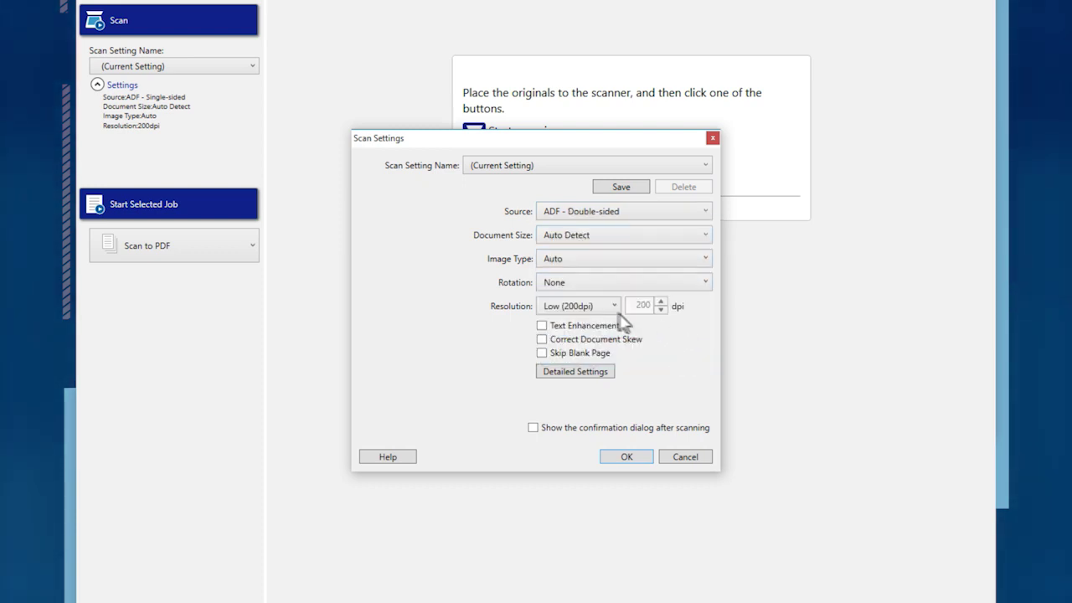
pyautogui.click(603, 306)
pyautogui.click(598, 343)
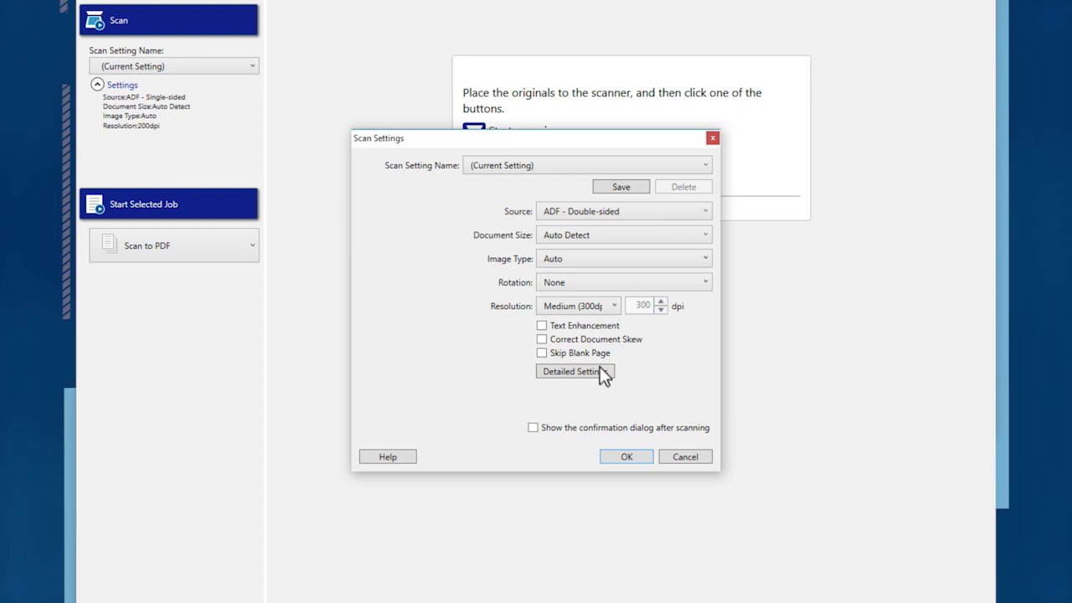
pyautogui.click(621, 456)
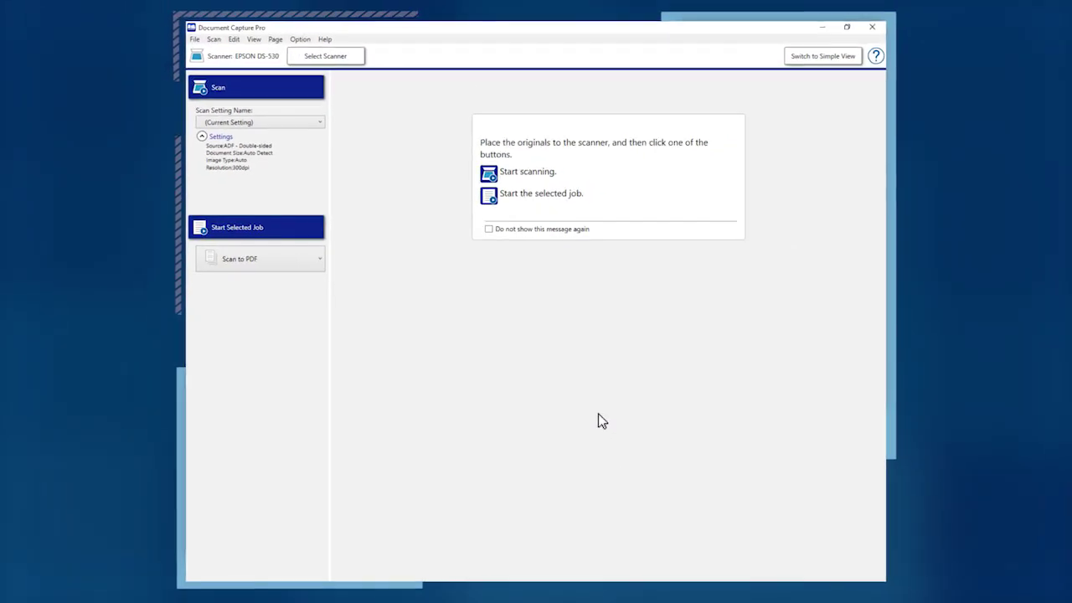
pyautogui.click(314, 96)
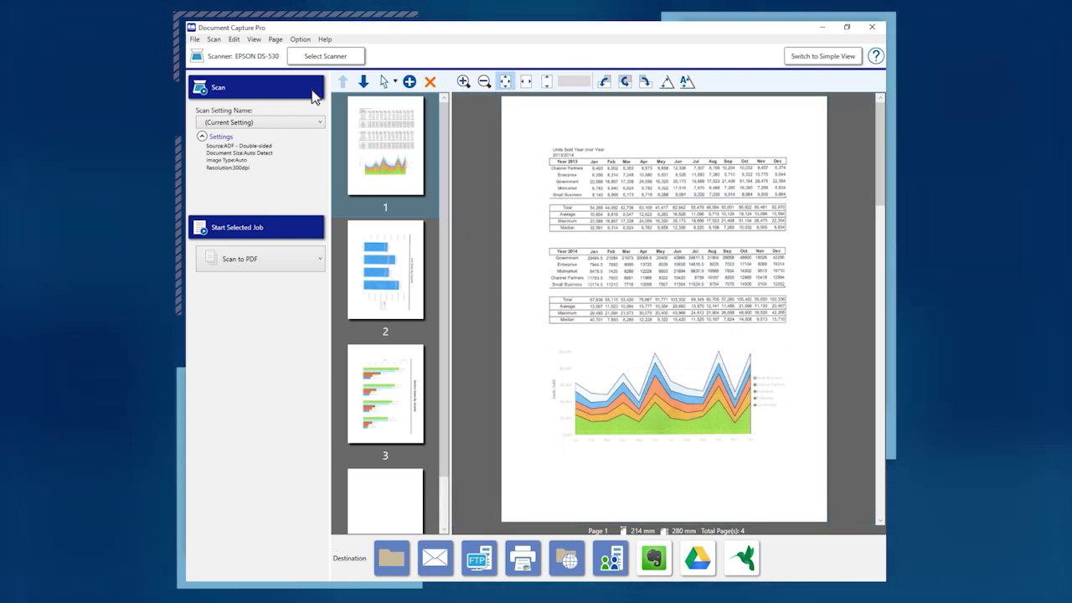
# Move the bar chart page to first and back to second, then select the odd pages.
pyautogui.click(397, 265)
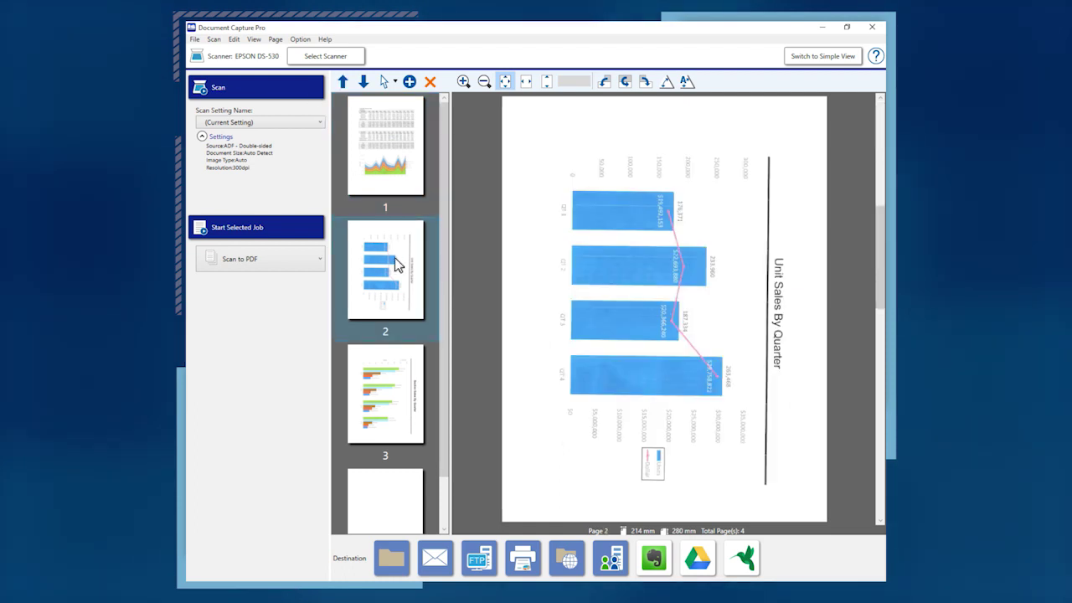
pyautogui.click(342, 82)
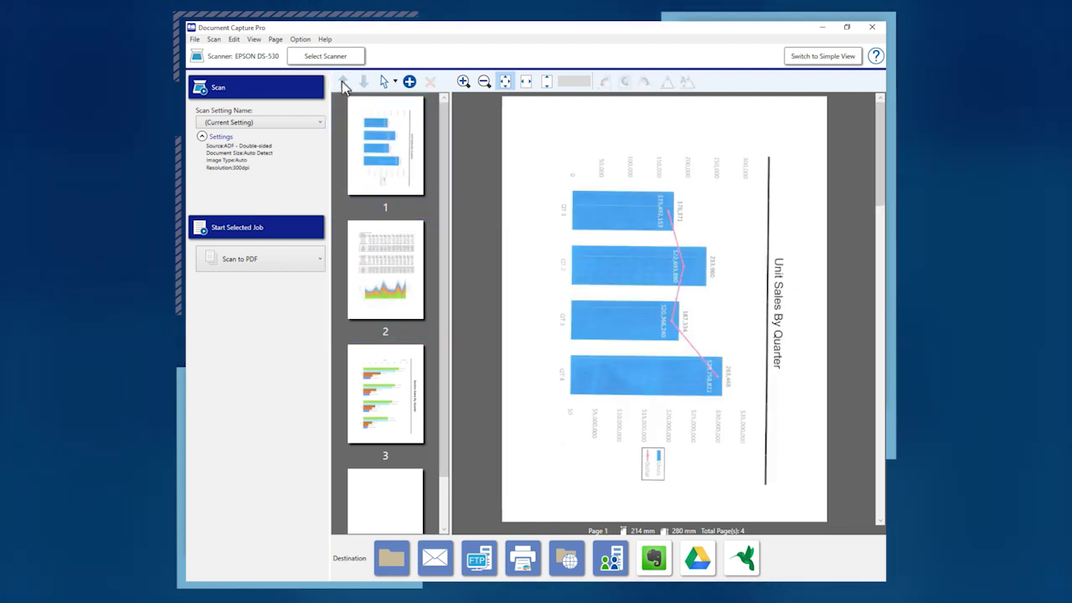
pyautogui.click(384, 151)
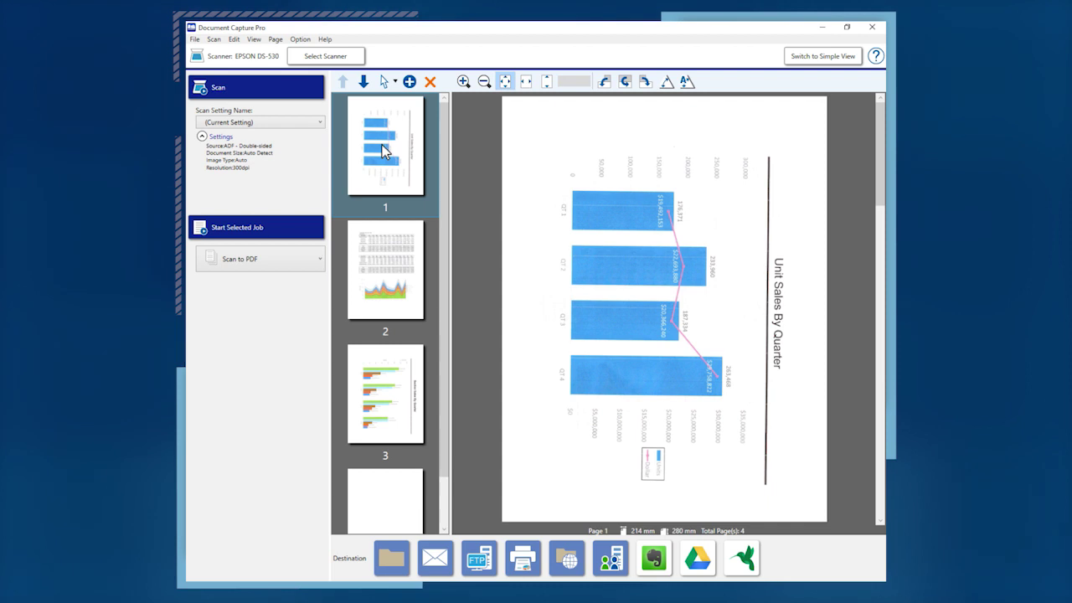
pyautogui.click(363, 82)
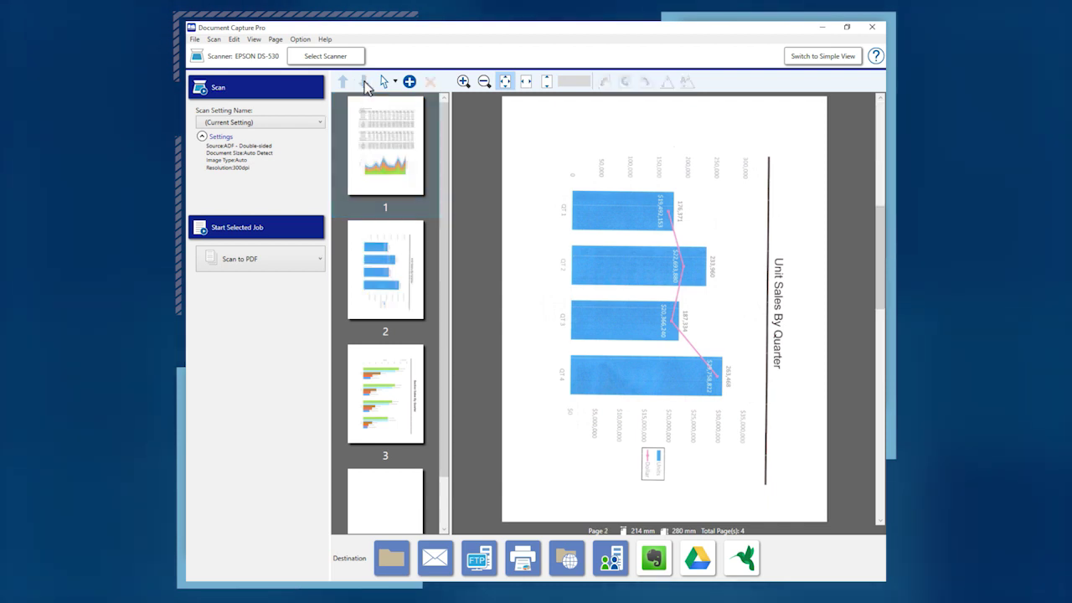
pyautogui.click(394, 82)
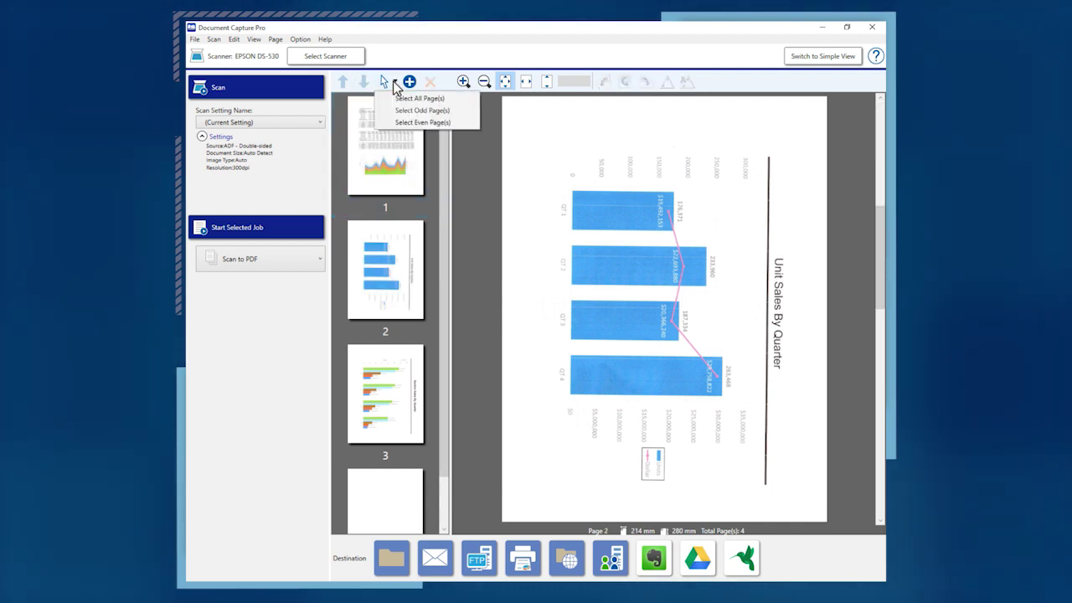
pyautogui.click(398, 110)
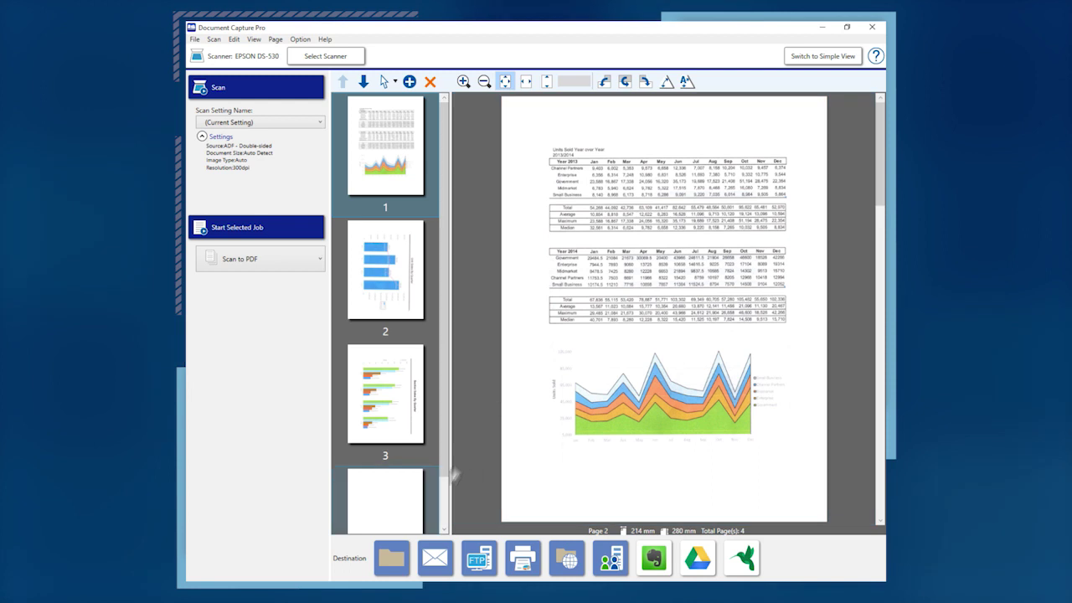
# Save the four scanned pages as PDF example2 in Documents and dismiss the transfer message.
pyautogui.click(392, 558)
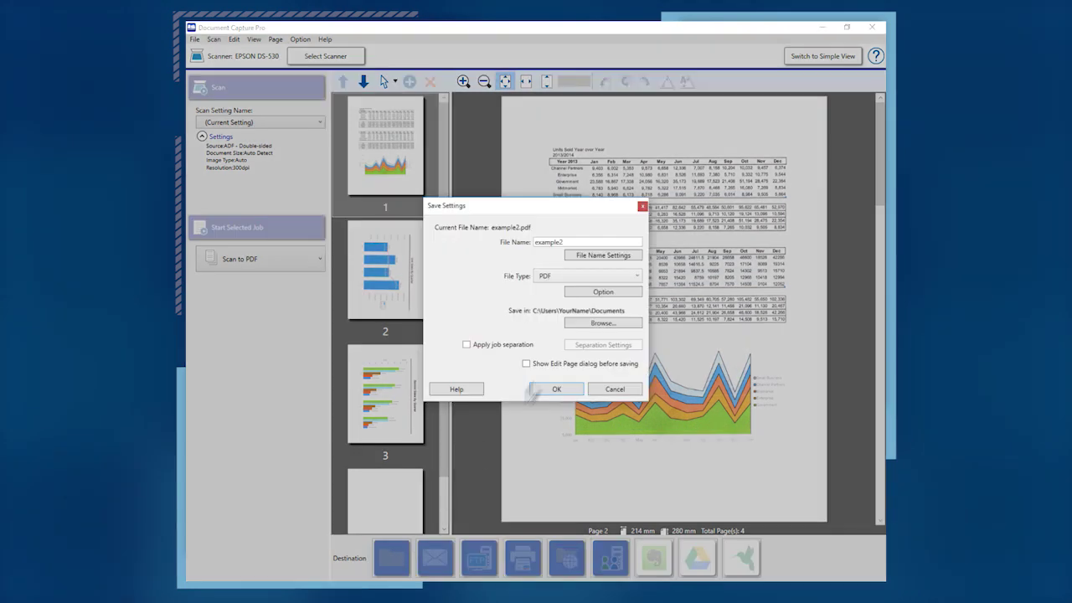
pyautogui.click(615, 278)
pyautogui.click(618, 316)
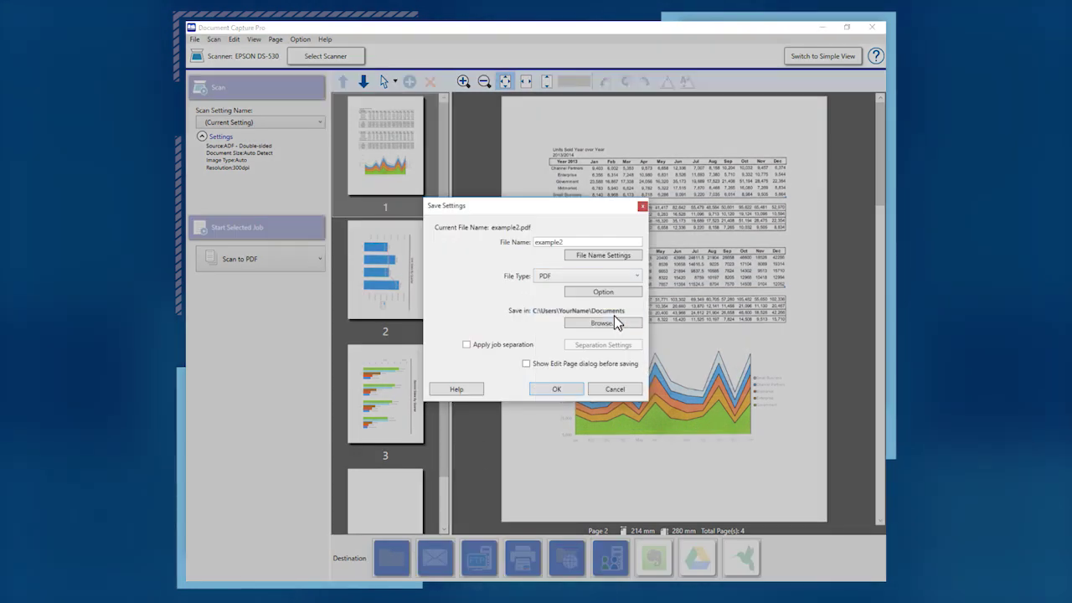
pyautogui.click(556, 390)
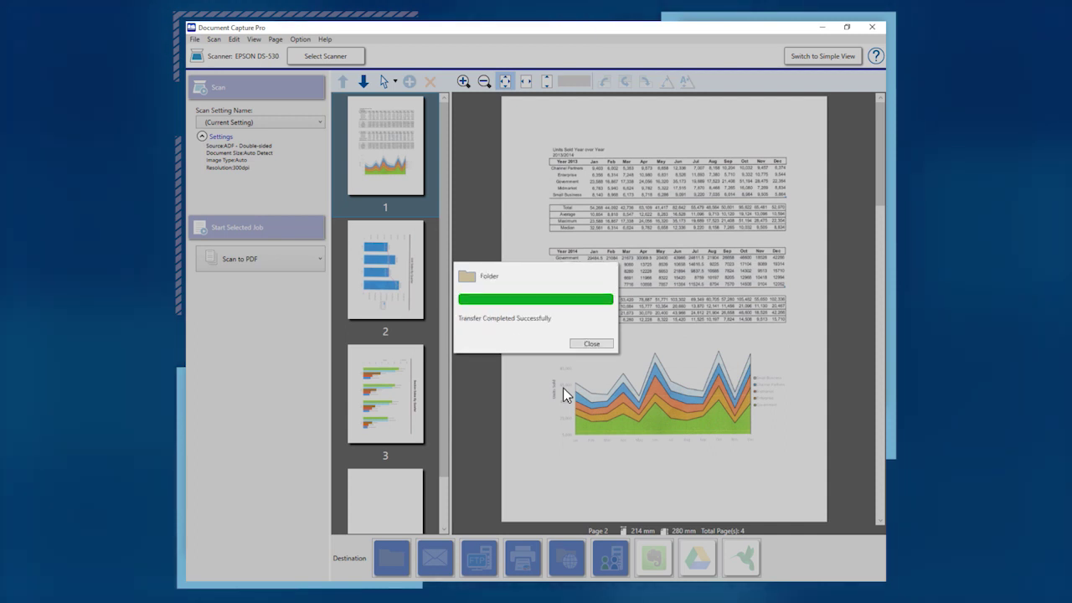
pyautogui.click(589, 344)
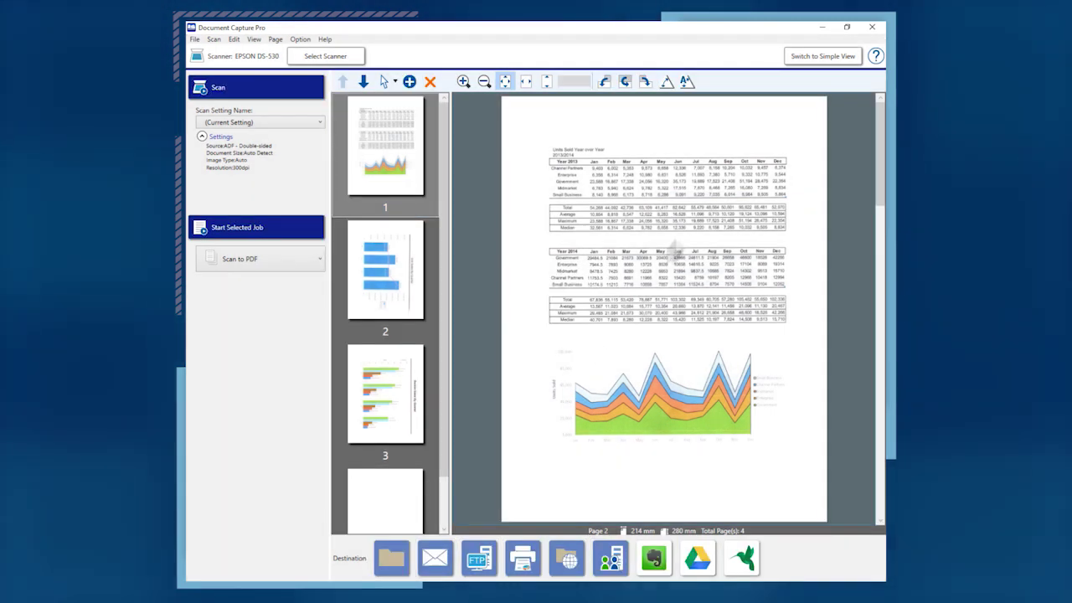
pyautogui.click(823, 56)
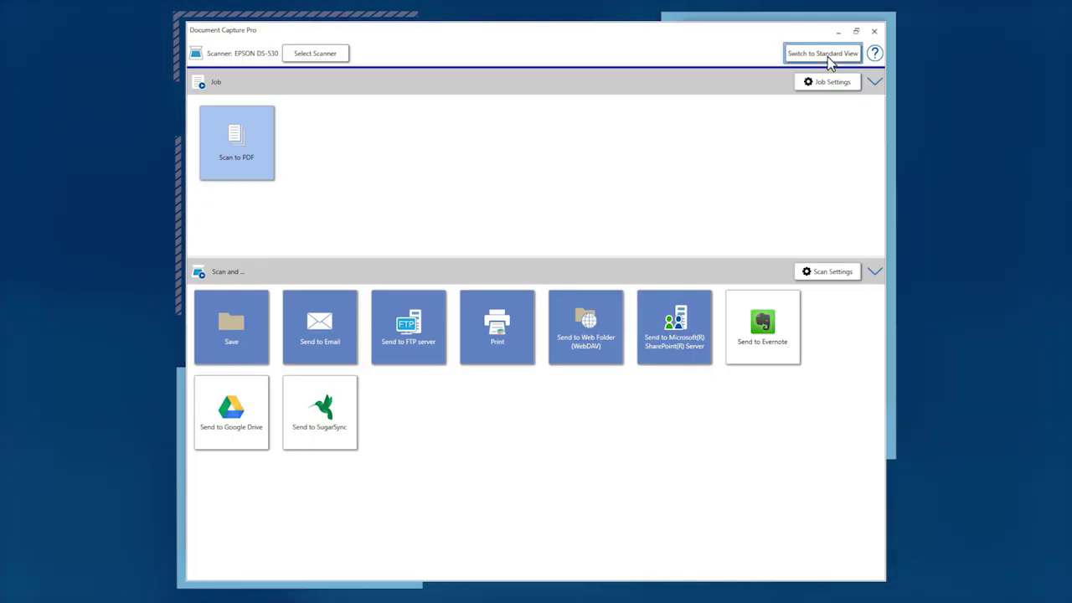
pyautogui.click(822, 53)
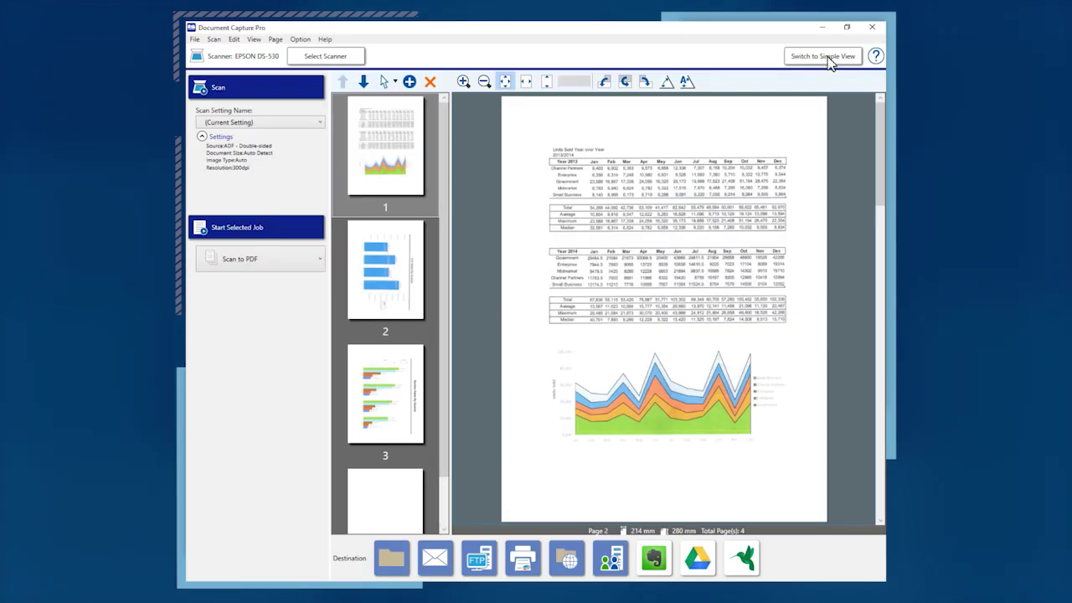